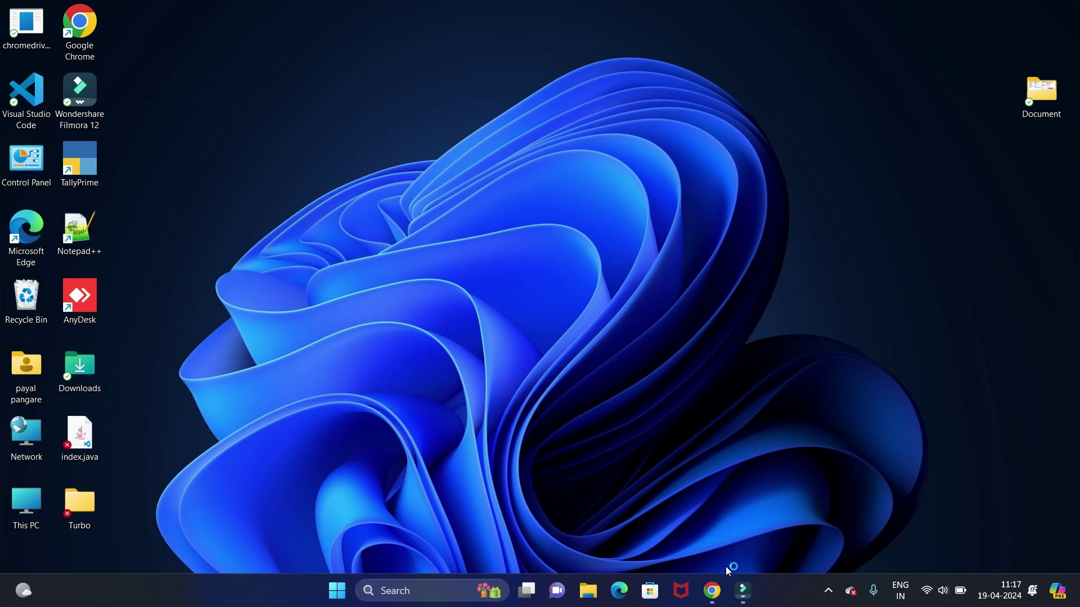
# Step: Search the web for "dev cpp" in Chrome
pyautogui.write('de')
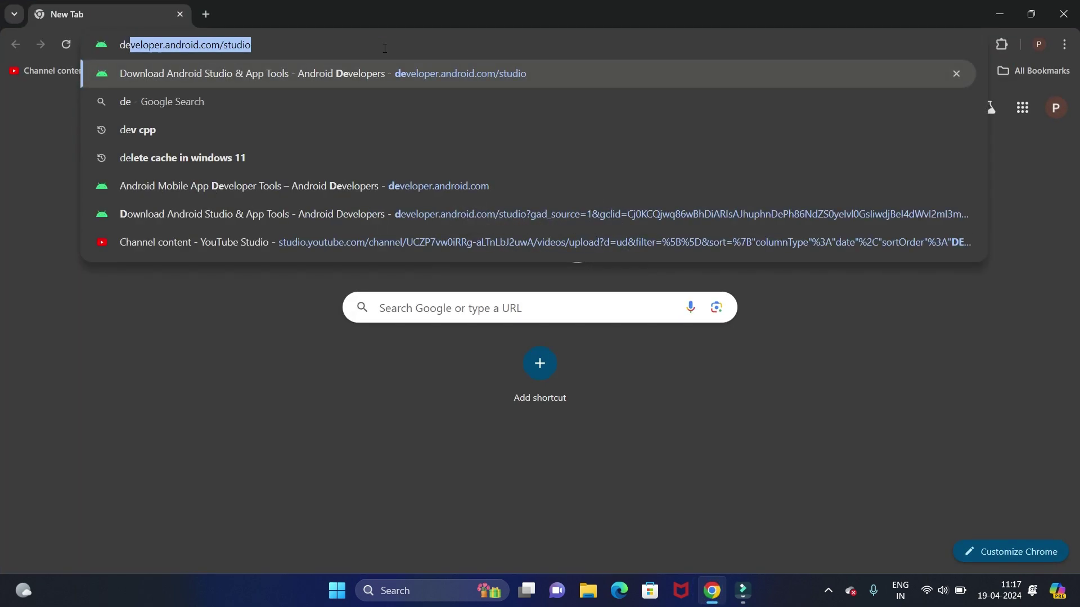
pyautogui.write('v cpp')
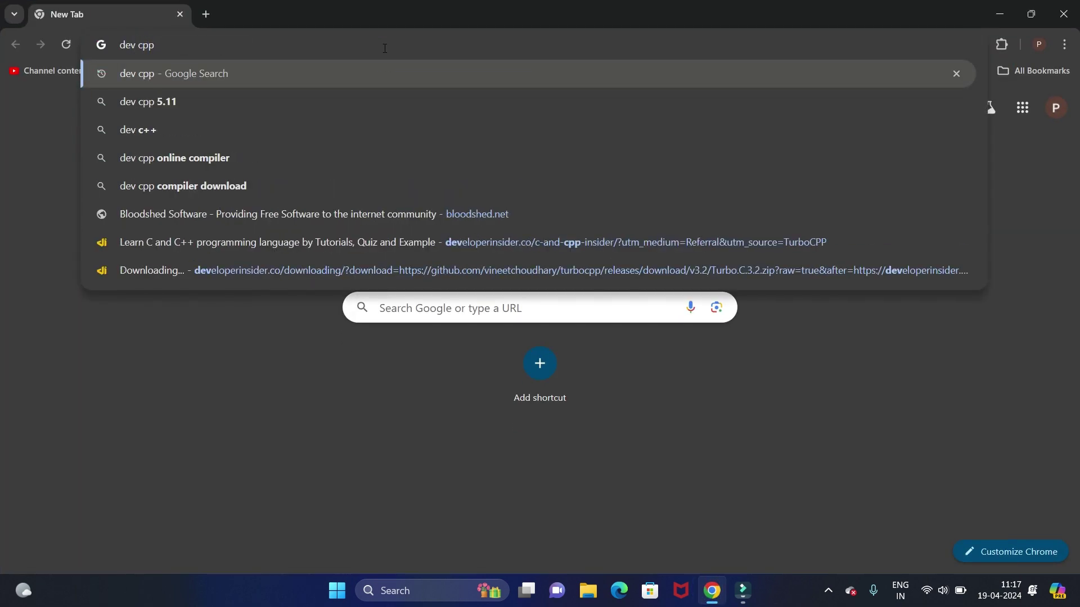
pyautogui.press('Return')
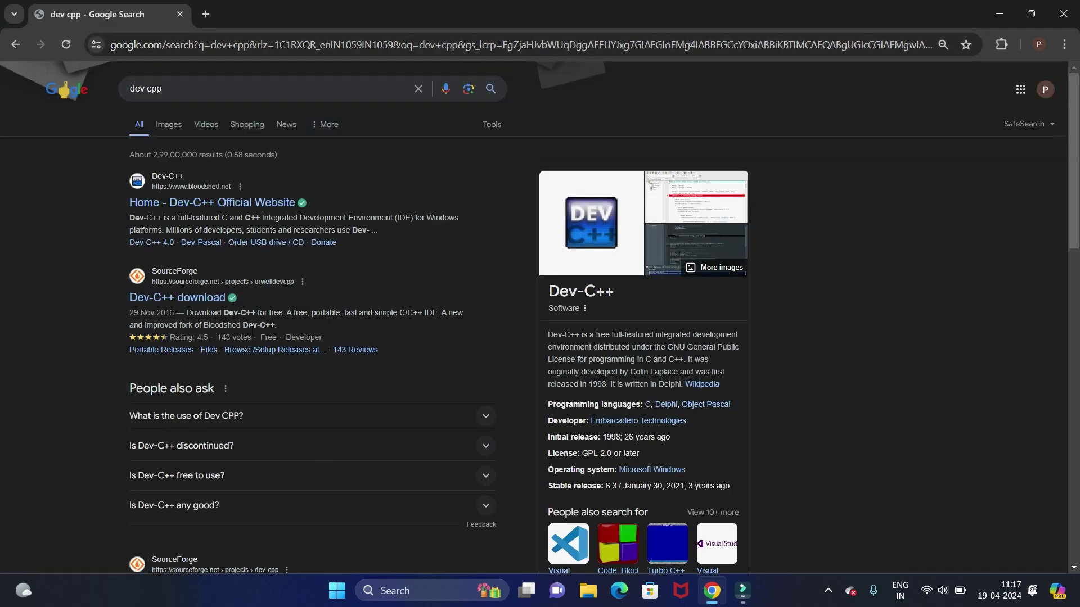
# Step: Look through the search results and open the Dev-C++ Official Website at bloodshed.net
pyautogui.moveTo(107, 183); pyautogui.dragTo(228, 183)
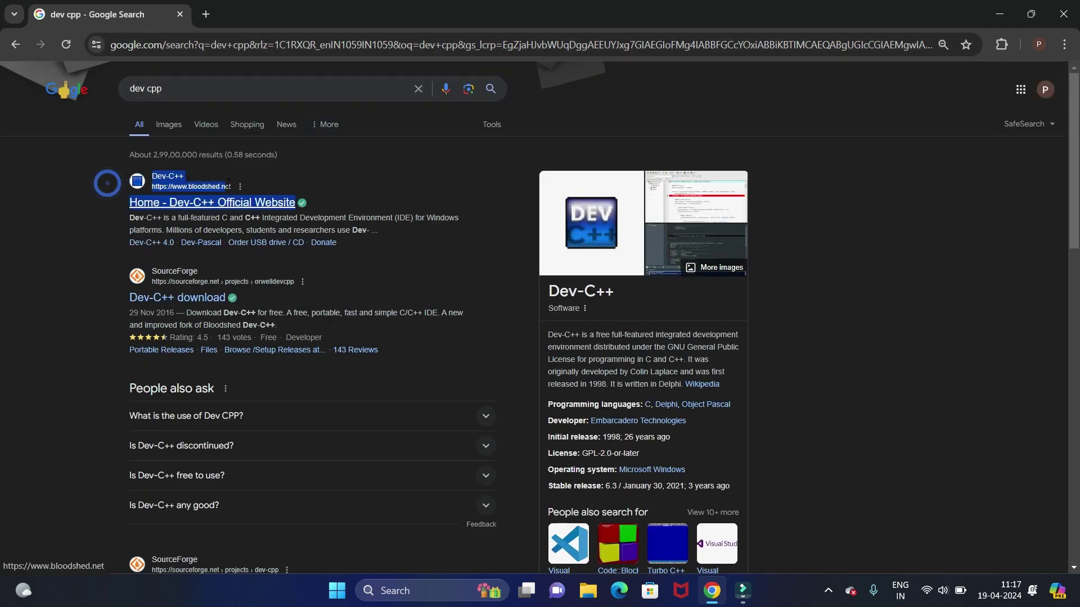
pyautogui.scroll(-6, 333, 304)
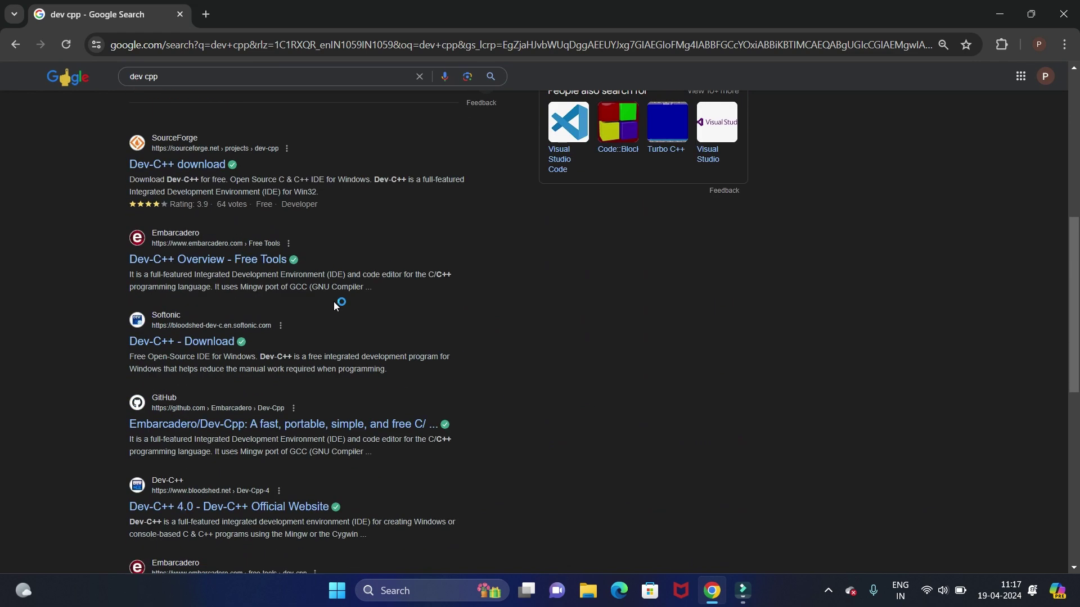
pyautogui.scroll(5, 334, 304)
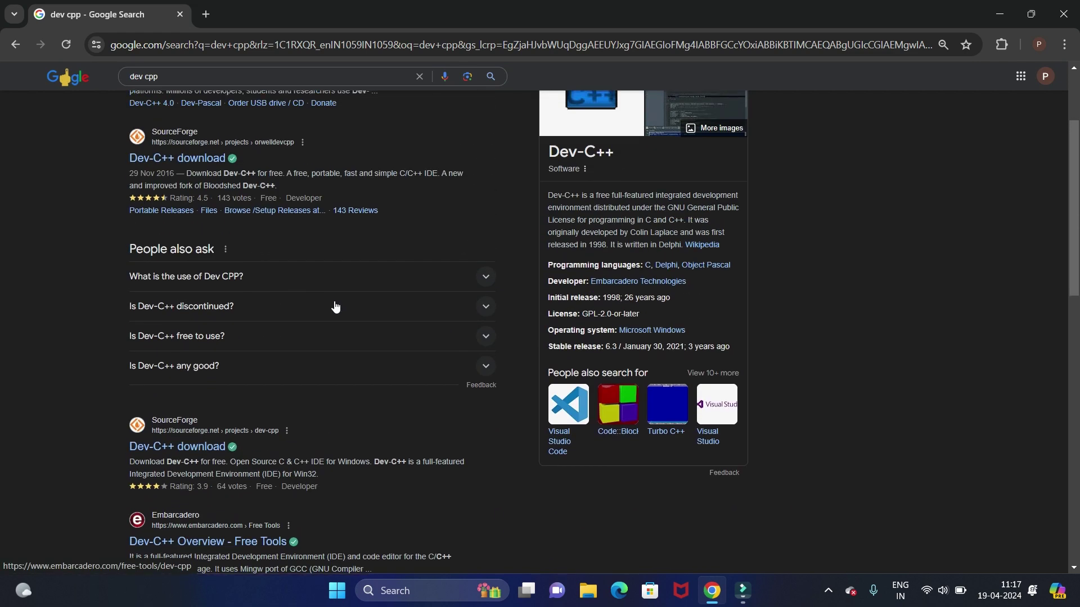
pyautogui.scroll(3, 336, 307)
pyautogui.click(60, 201)
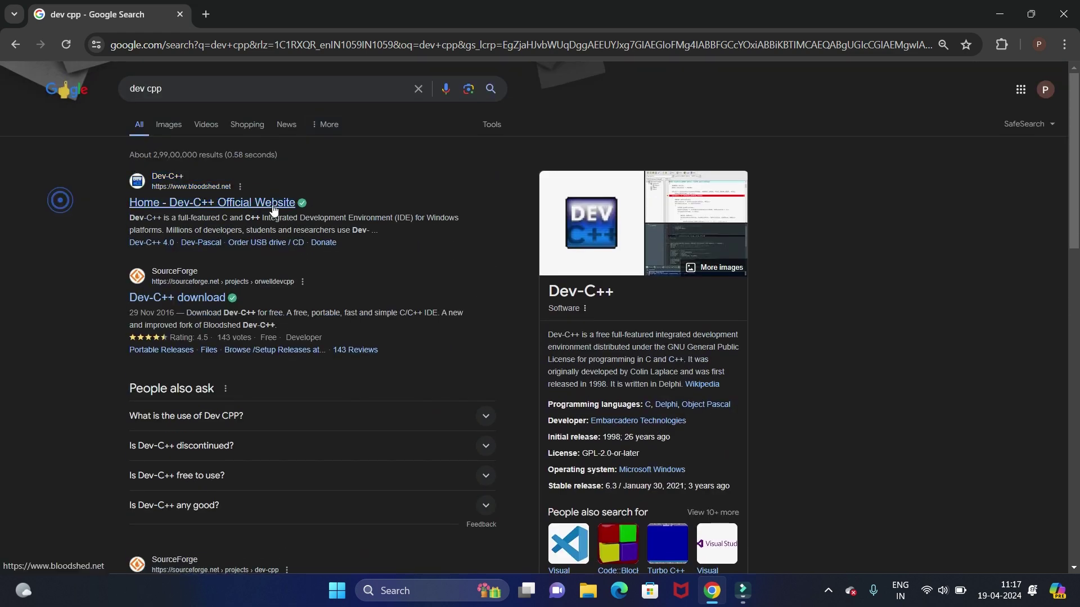
pyautogui.click(227, 204)
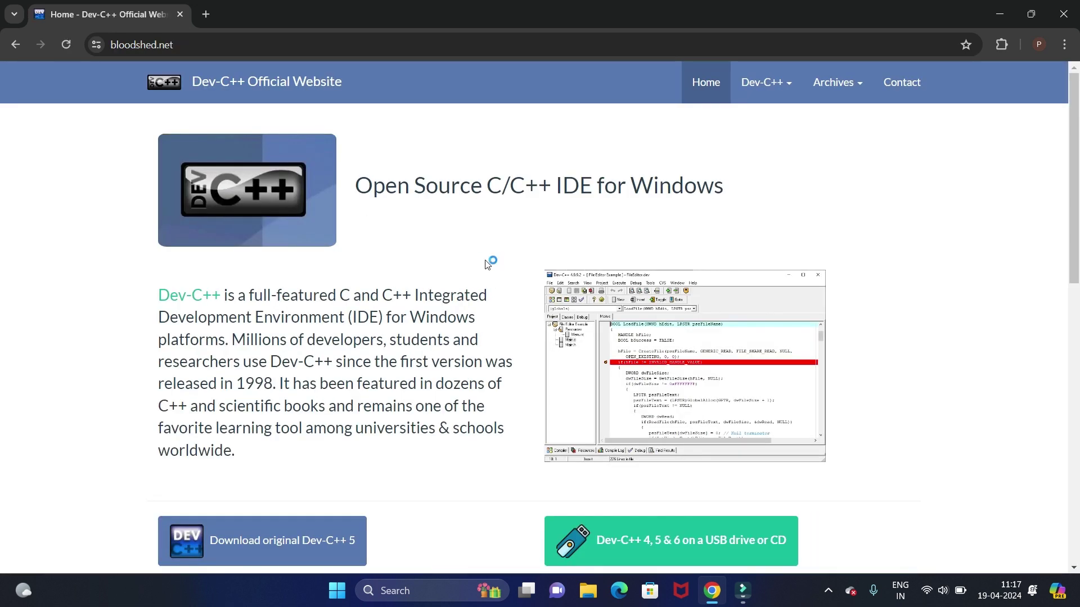
# Step: Review the Dev-C++ home page and its supported Windows versions, and download the original Dev-C++ 5 with compiler
pyautogui.scroll(-3, 487, 264)
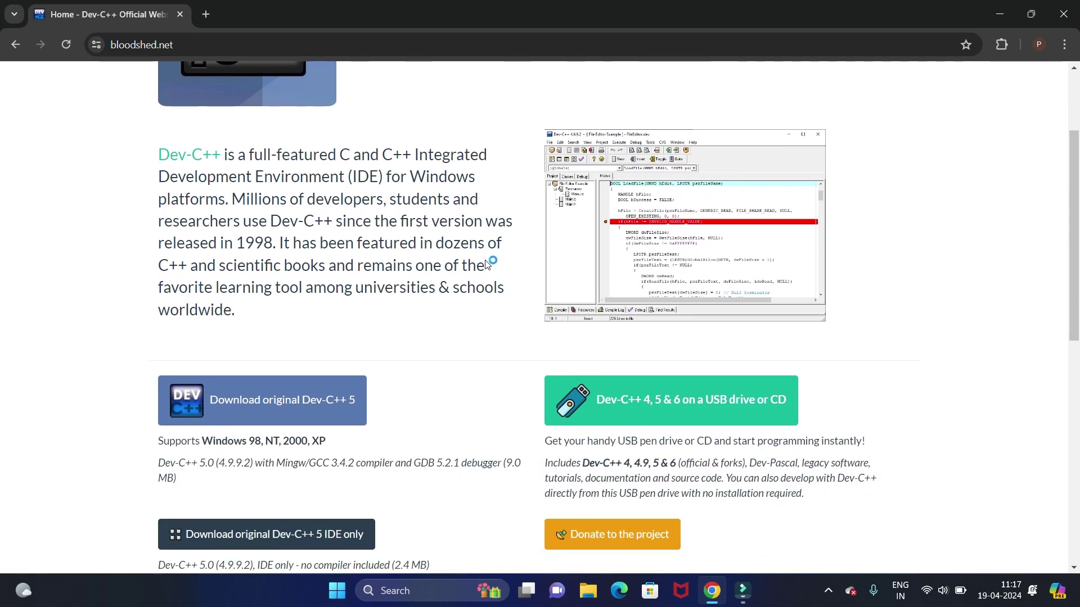
pyautogui.scroll(-1, 487, 264)
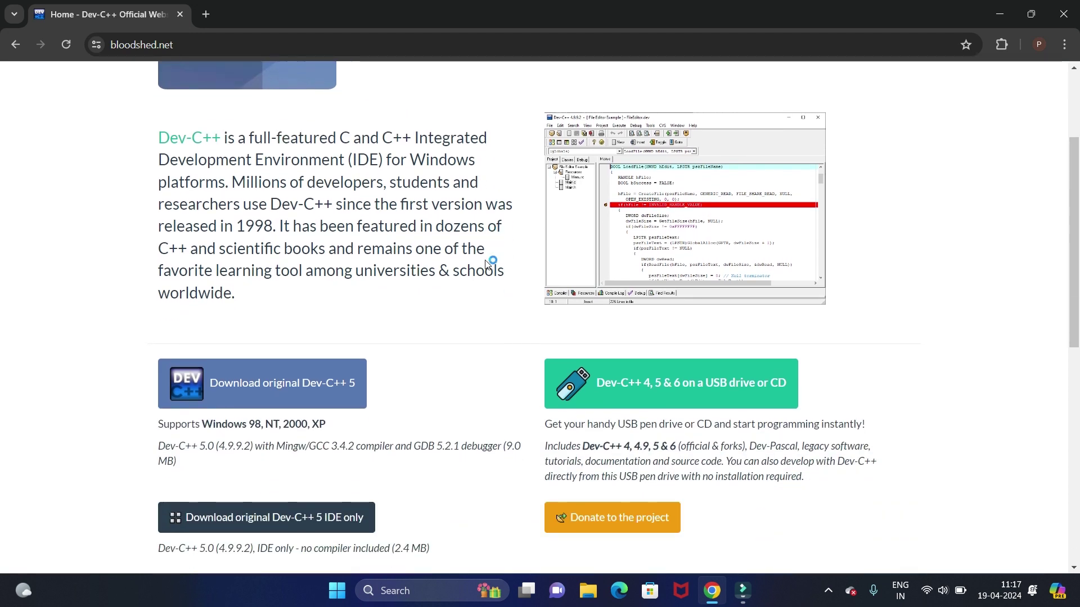
pyautogui.scroll(-5, 487, 264)
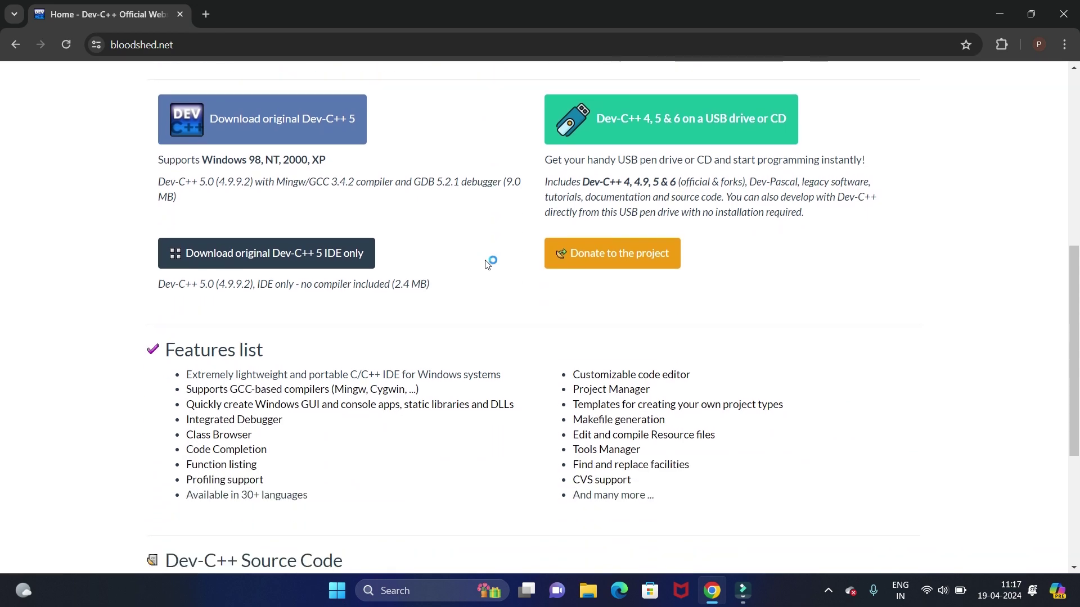
pyautogui.scroll(-4, 487, 264)
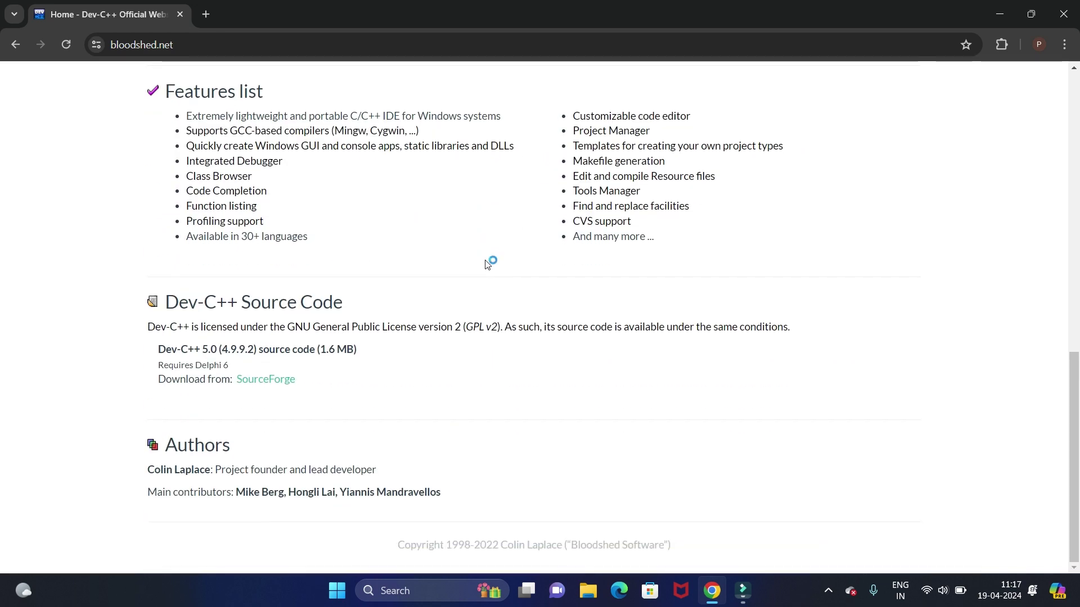
pyautogui.scroll(11, 487, 264)
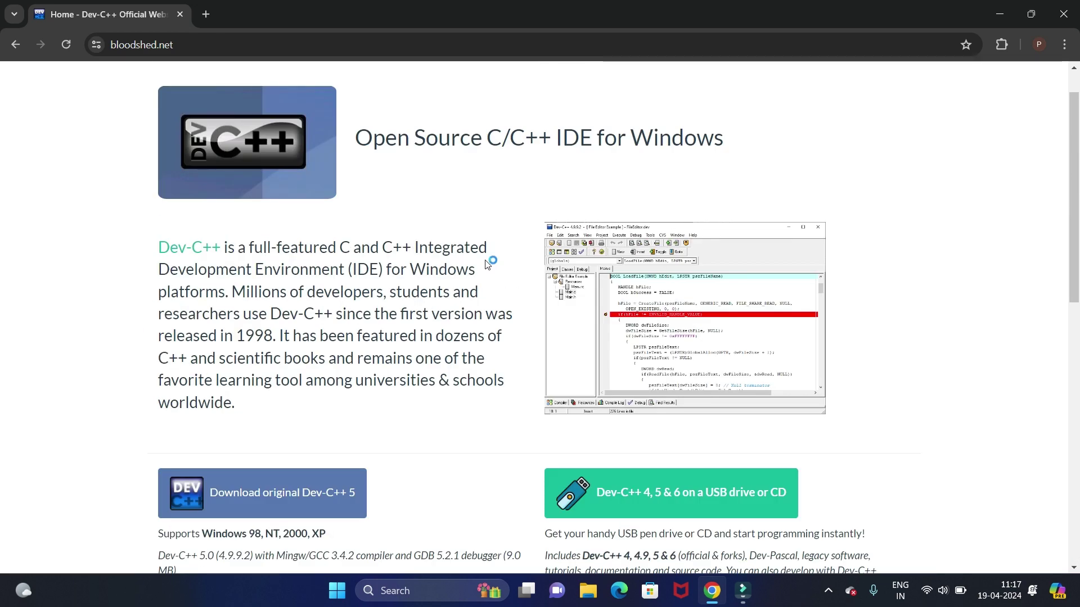
pyautogui.scroll(-1, 398, 502)
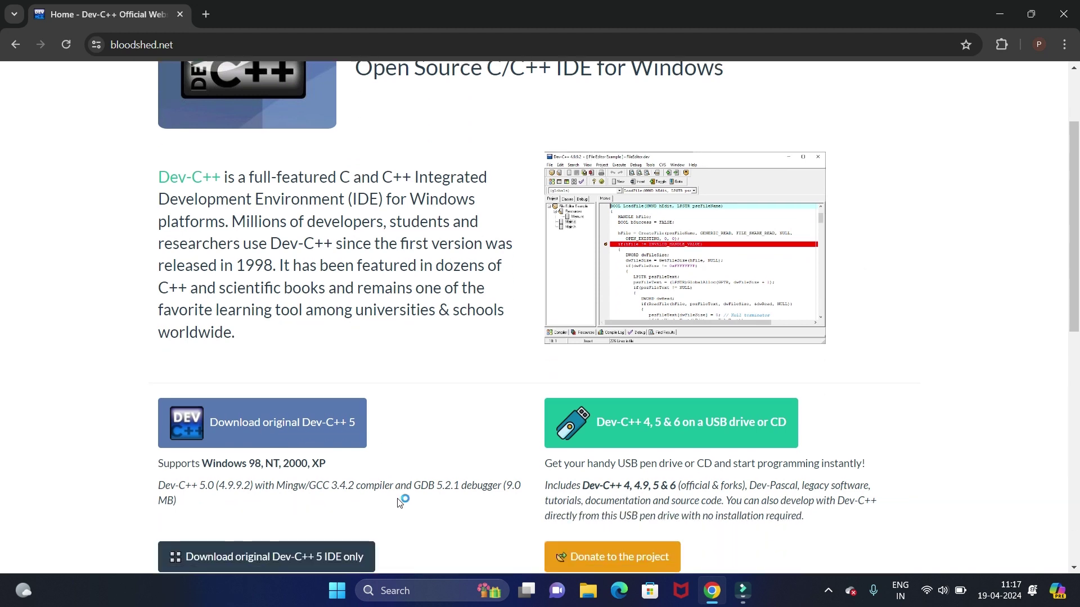
pyautogui.moveTo(150, 465); pyautogui.dragTo(342, 467)
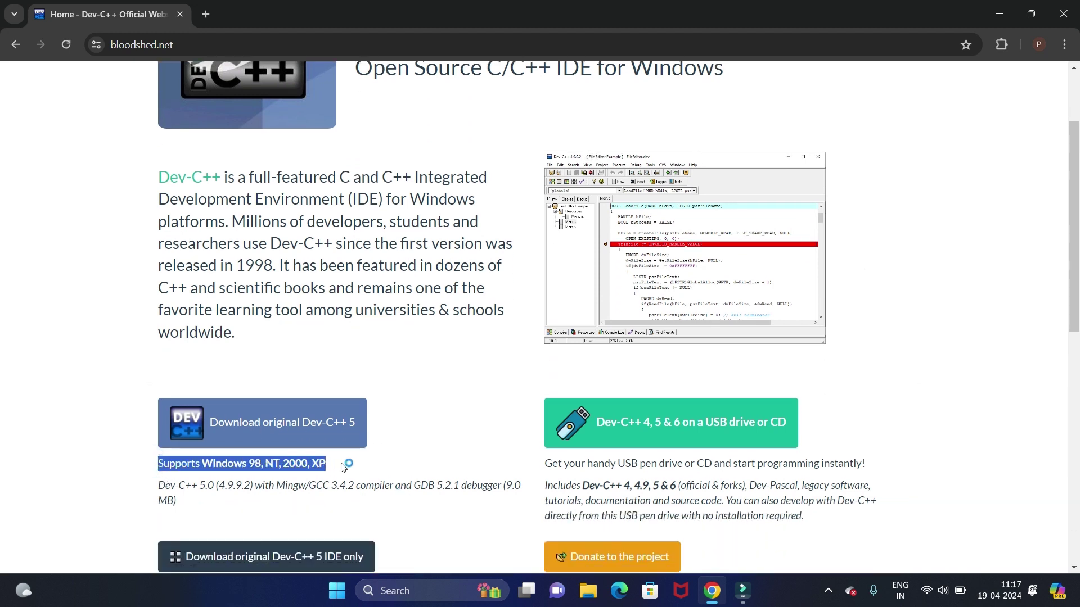
pyautogui.click(295, 430)
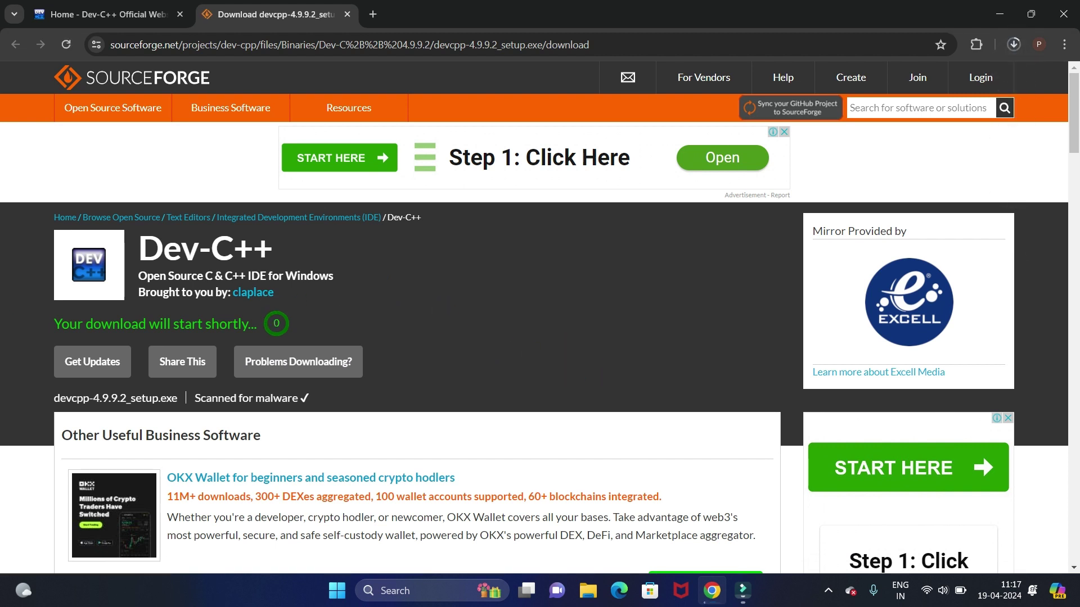
# Step: Try to launch devcpp-4.9.9.2_setup.exe from the browser's recent download history
pyautogui.click(1014, 44)
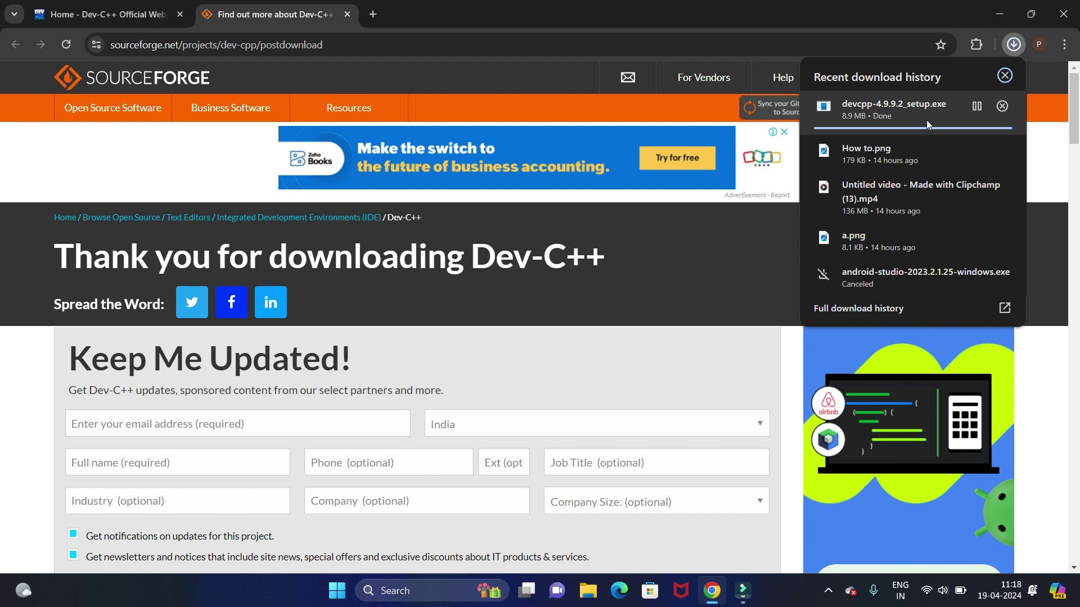
pyautogui.click(944, 119)
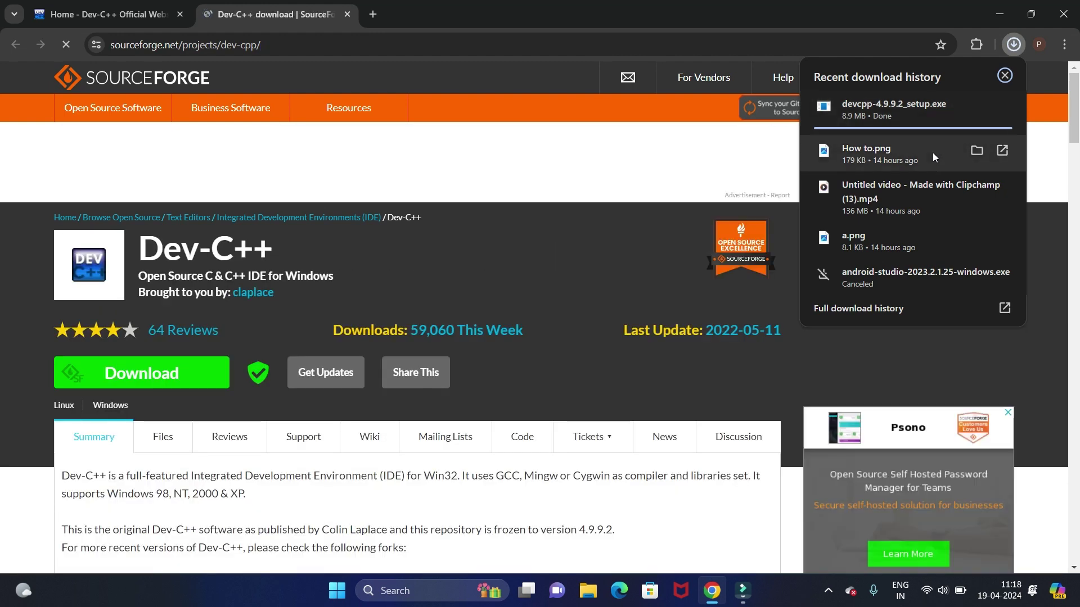
pyautogui.click(939, 120)
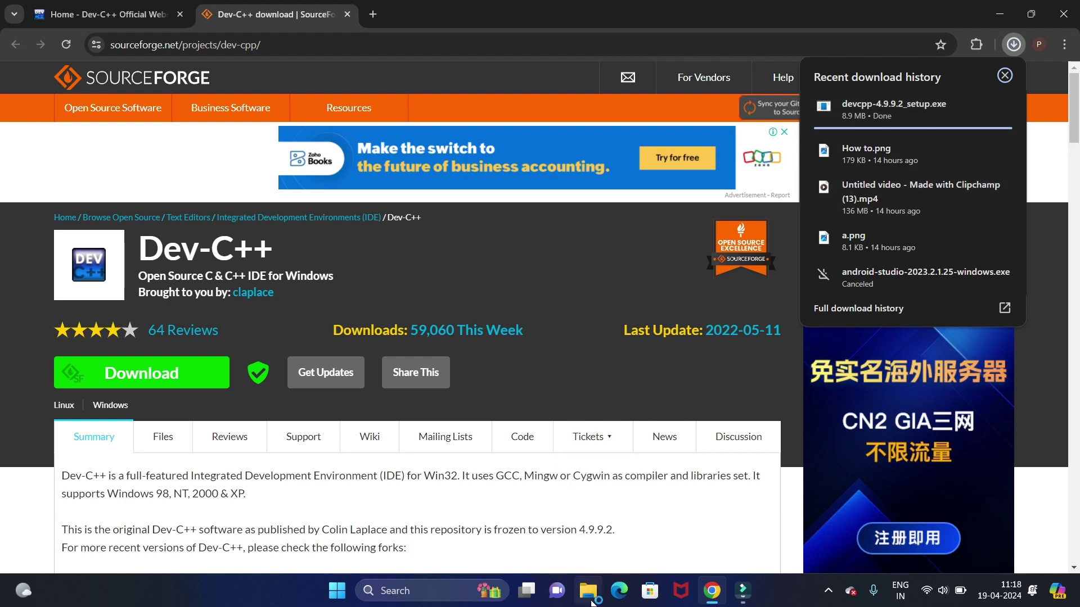
# Step: Switch to the Downloads folder in File Explorer and run devcpp-4.9.9.2_setup.exe
pyautogui.click(995, 19)
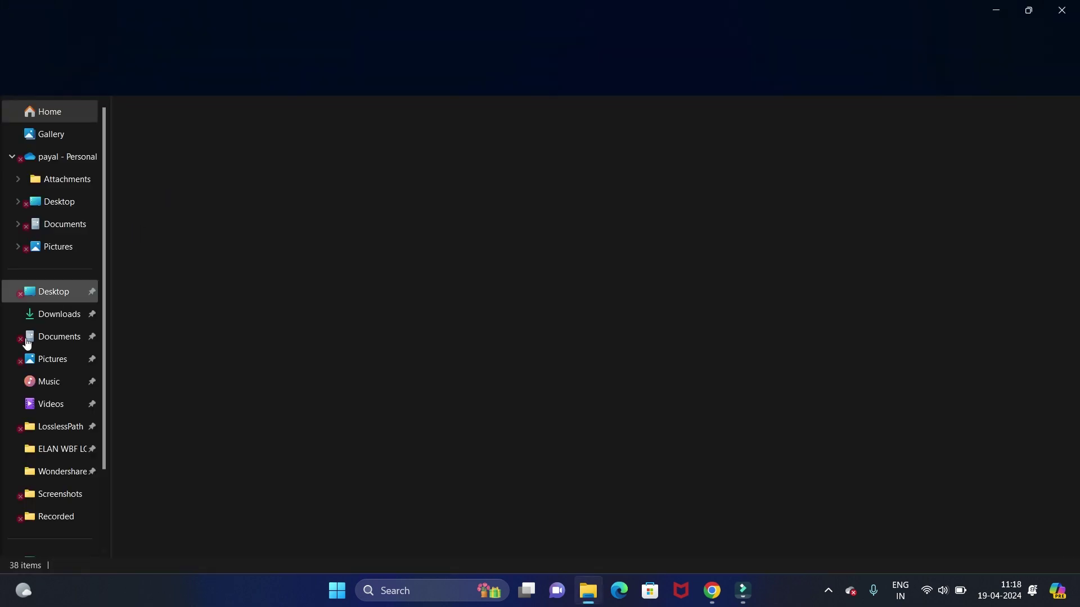
pyautogui.click(56, 319)
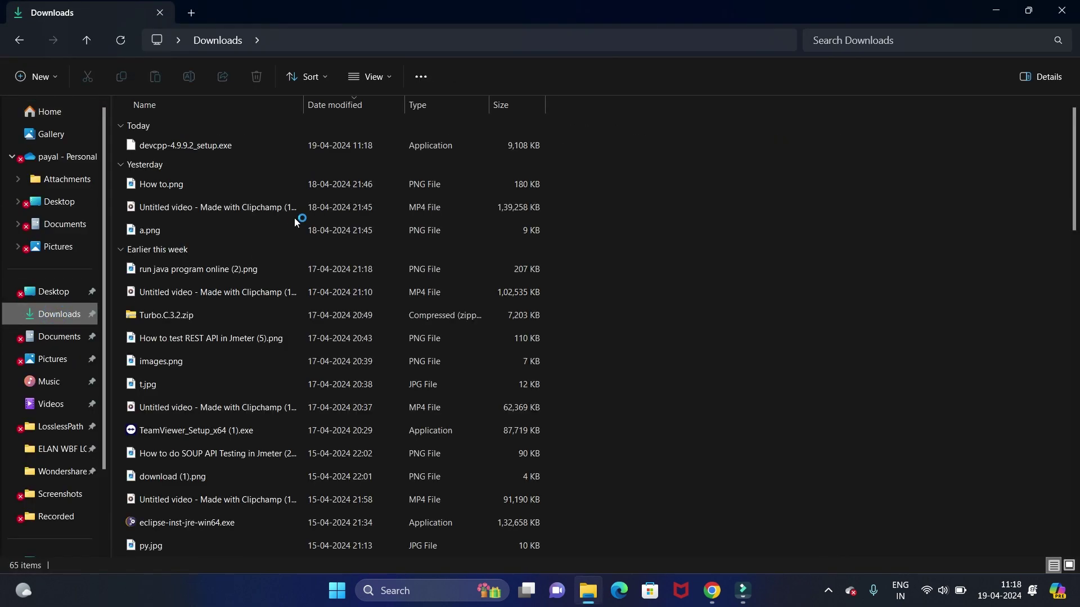
pyautogui.doubleClick(208, 148)
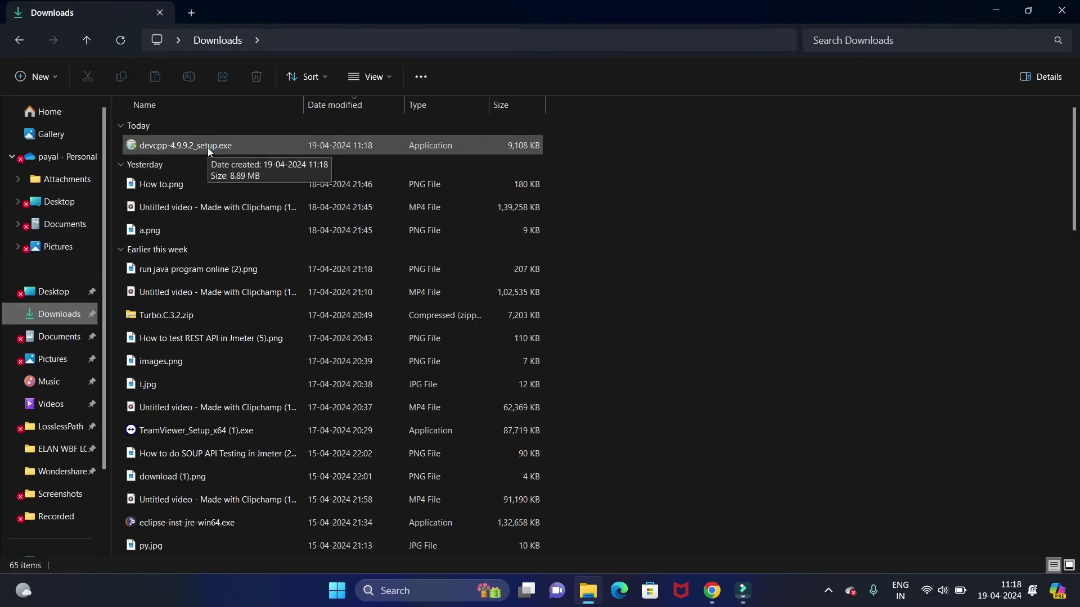
pyautogui.doubleClick(208, 147)
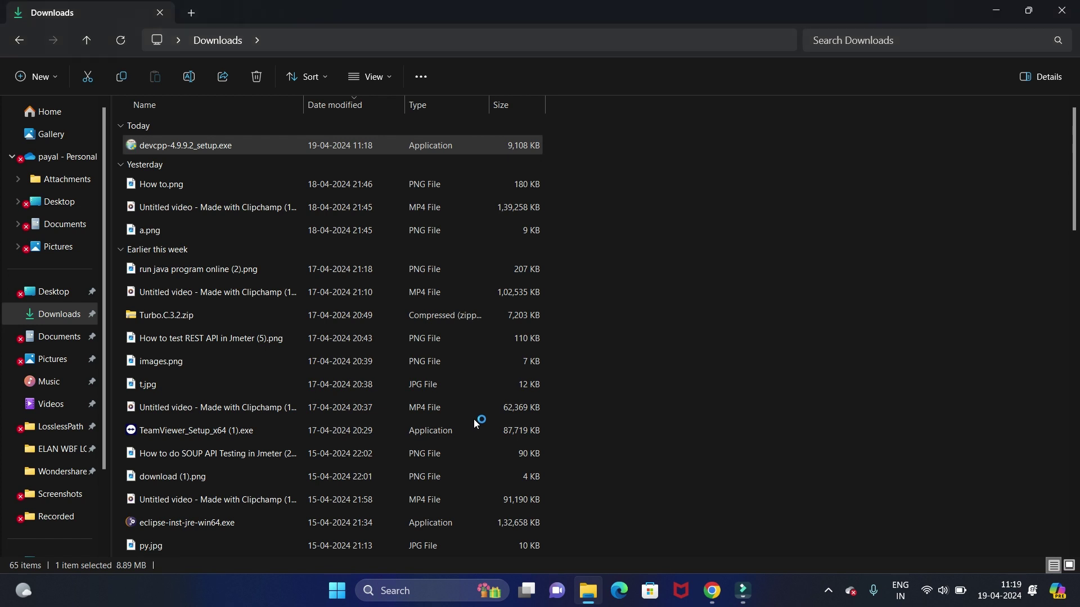
# Step: Minimize the open windows to the desktop and acknowledge the Dev-C++ installer's welcome message
pyautogui.click(991, 10)
pyautogui.click(991, 10)
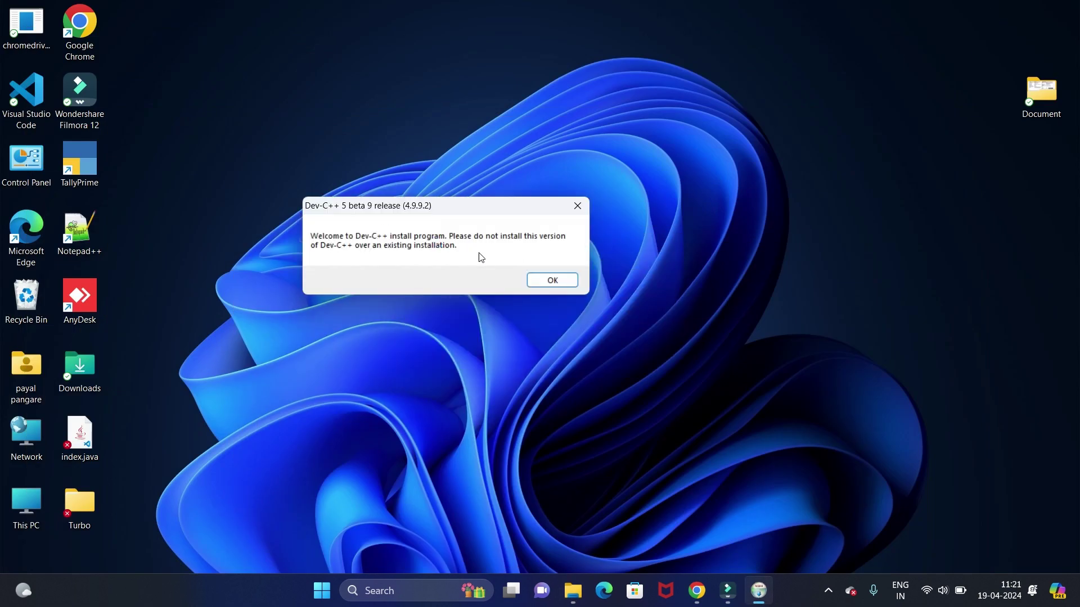
pyautogui.moveTo(450, 209); pyautogui.dragTo(532, 195)
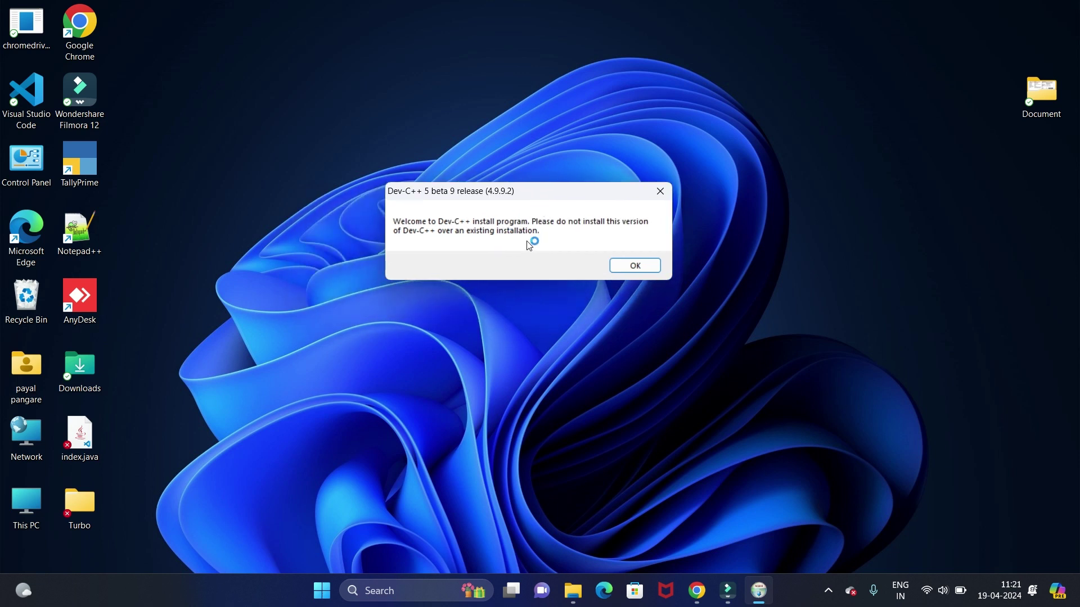
pyautogui.click(637, 267)
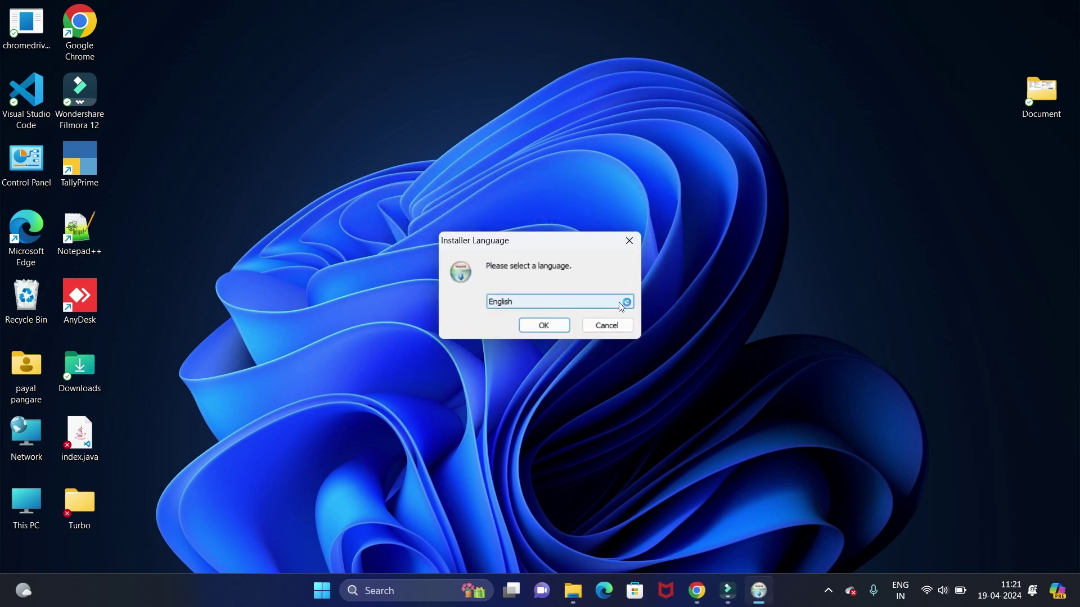
# Step: Choose English as the installer language and confirm it
pyautogui.click(595, 302)
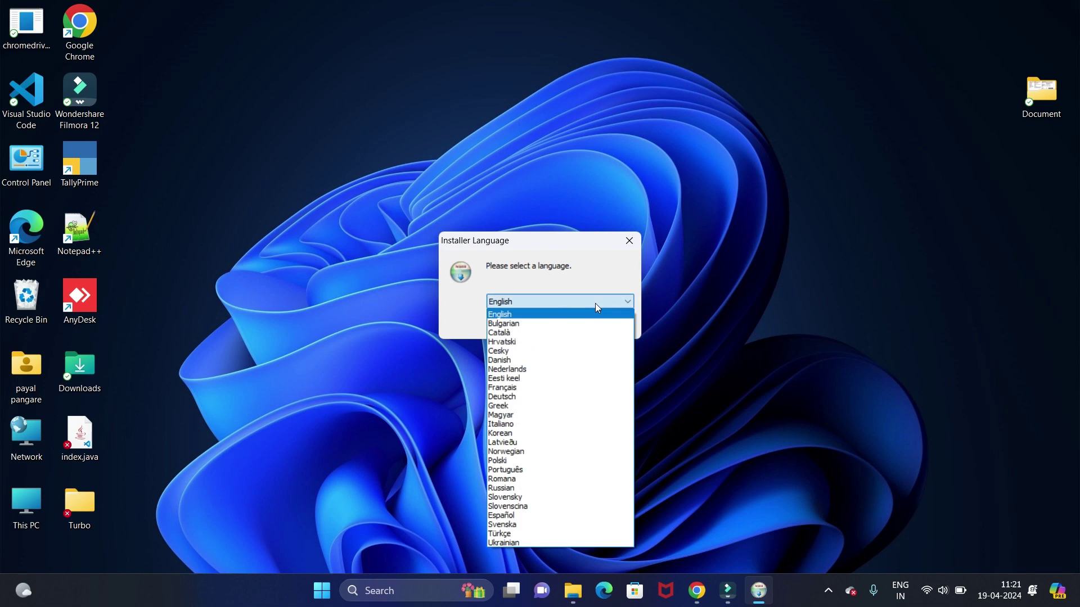
pyautogui.click(551, 316)
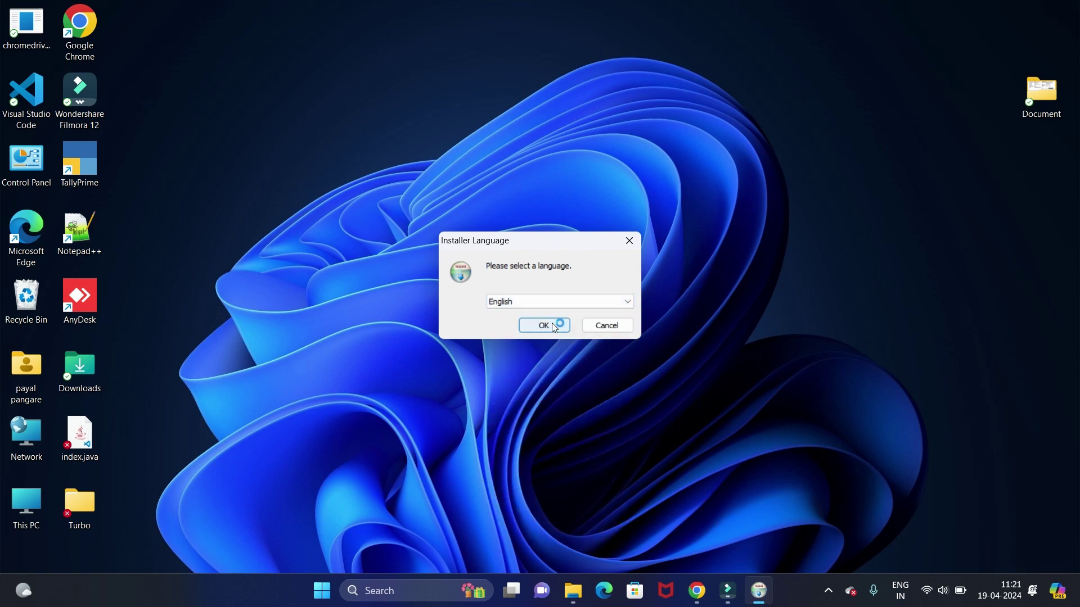
pyautogui.click(545, 326)
# Step: Read through the Dev-C++ license agreement and accept its terms
pyautogui.scroll(-8, 609, 331)
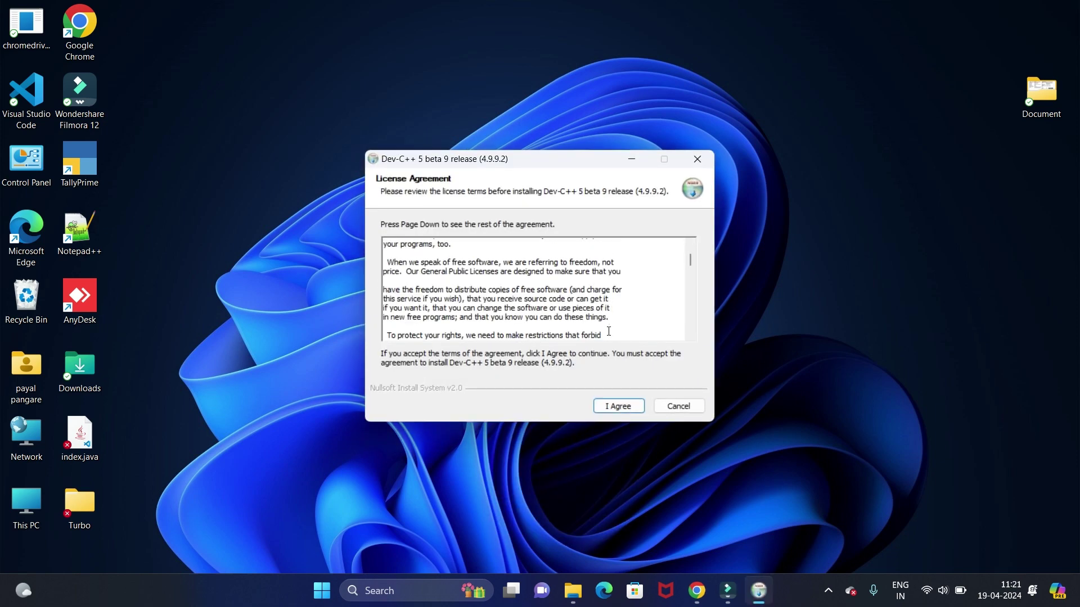
pyautogui.scroll(-10, 609, 332)
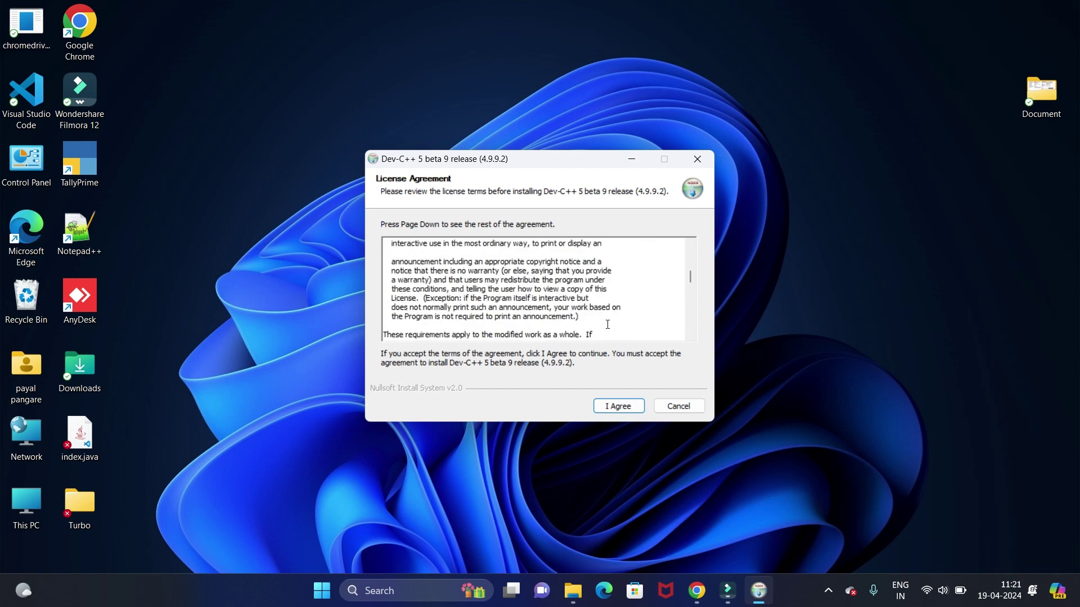
pyautogui.scroll(-7, 608, 325)
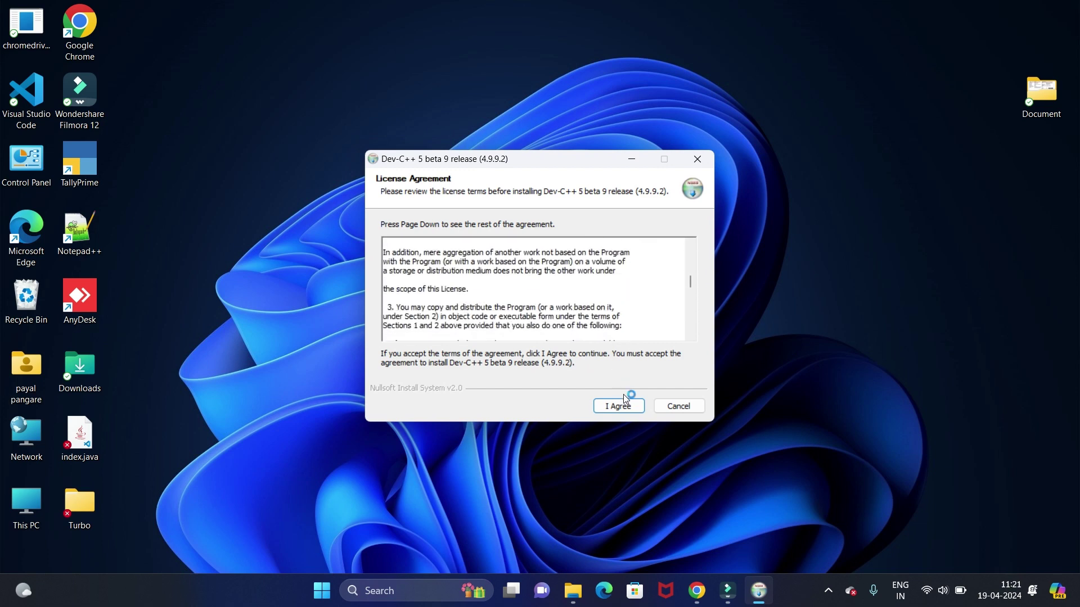
pyautogui.click(611, 408)
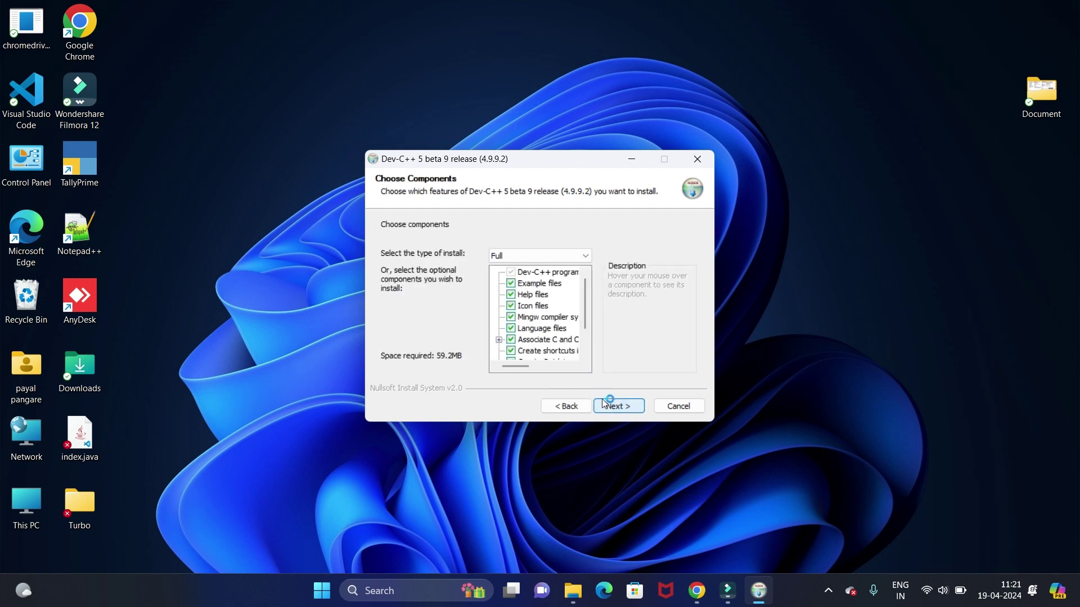
# Step: Review the component list, keep the Full install type with its default components, and continue to the install location
pyautogui.moveTo(586, 305); pyautogui.dragTo(584, 276)
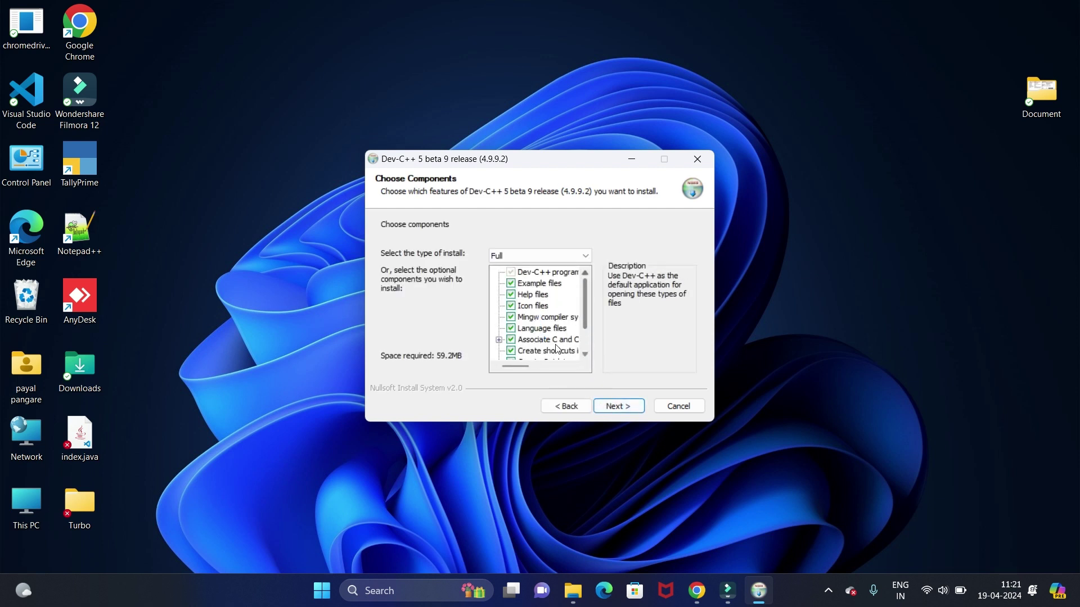
pyautogui.scroll(-1, 553, 340)
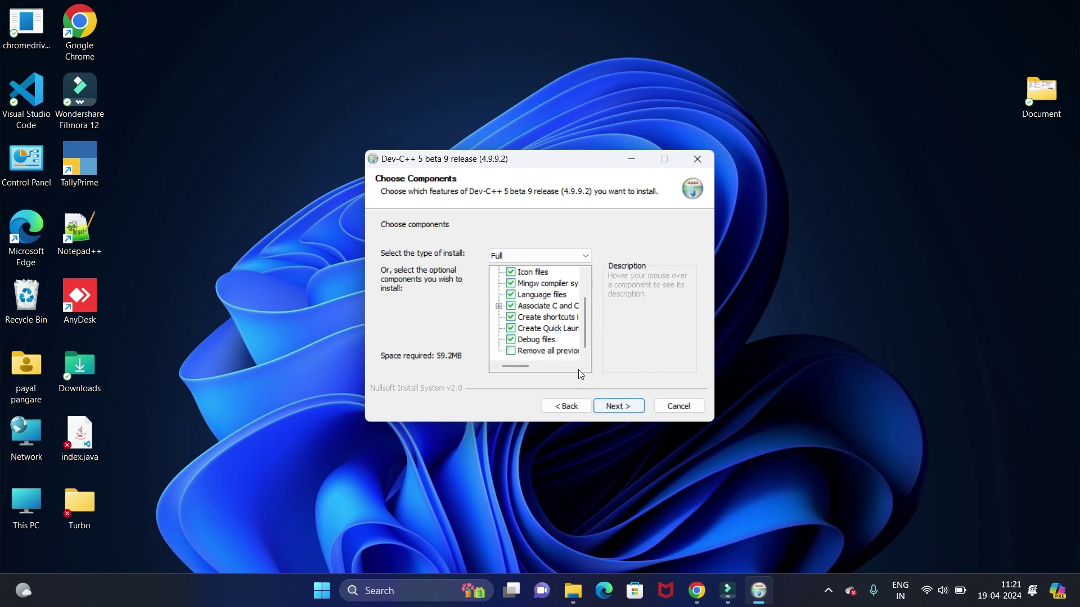
pyautogui.click(616, 408)
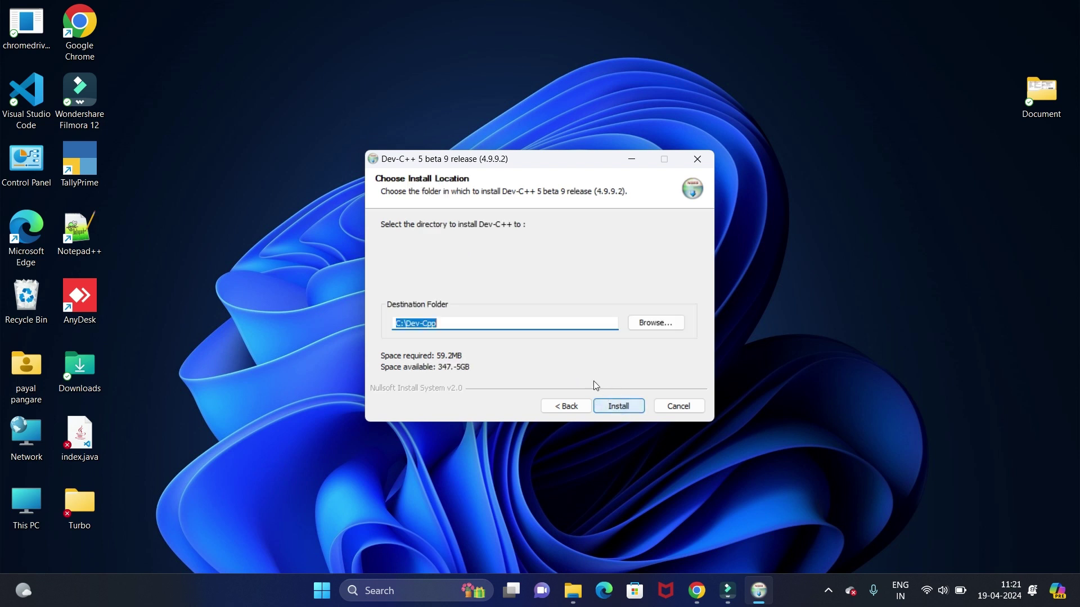
# Step: Keep C:\Dev-Cpp as the destination folder and install Dev-C++ for all users on this computer
pyautogui.moveTo(506, 320); pyautogui.dragTo(383, 330)
pyautogui.click(452, 325)
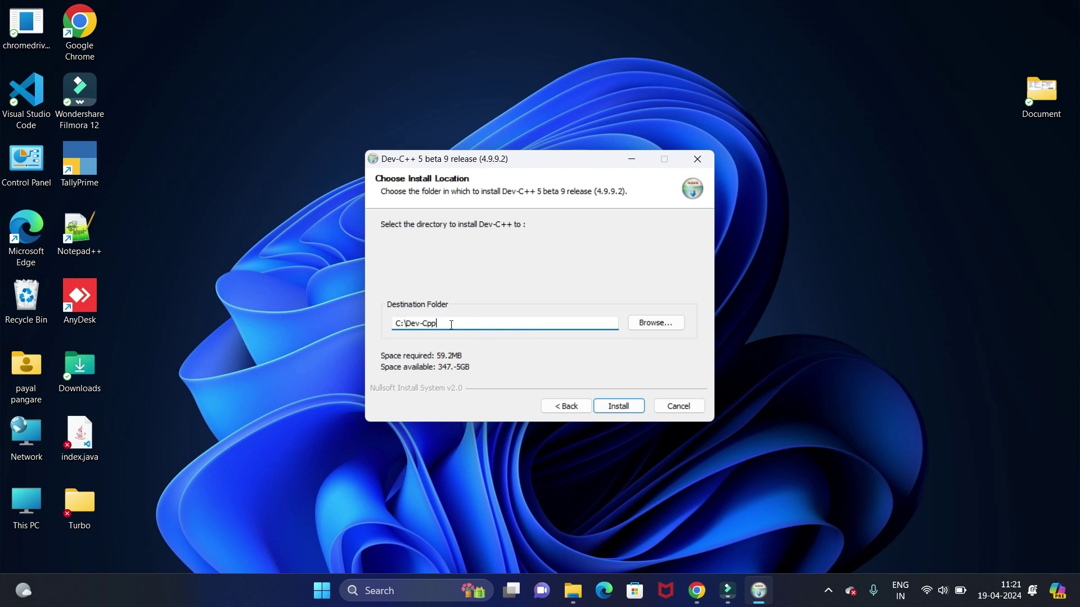
pyautogui.moveTo(452, 325); pyautogui.dragTo(342, 318)
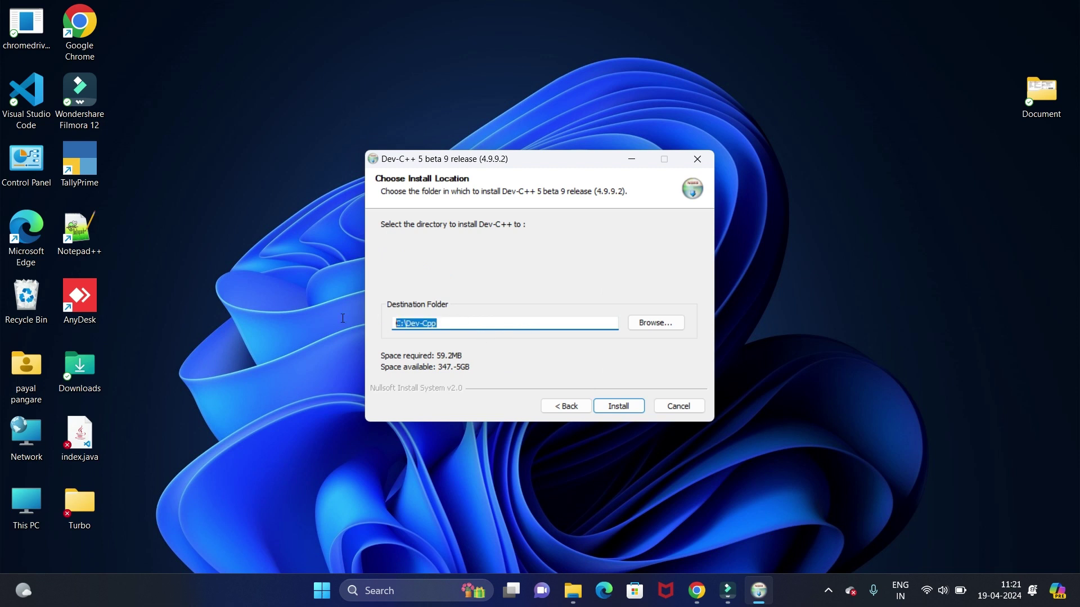
pyautogui.click(468, 324)
pyautogui.click(618, 409)
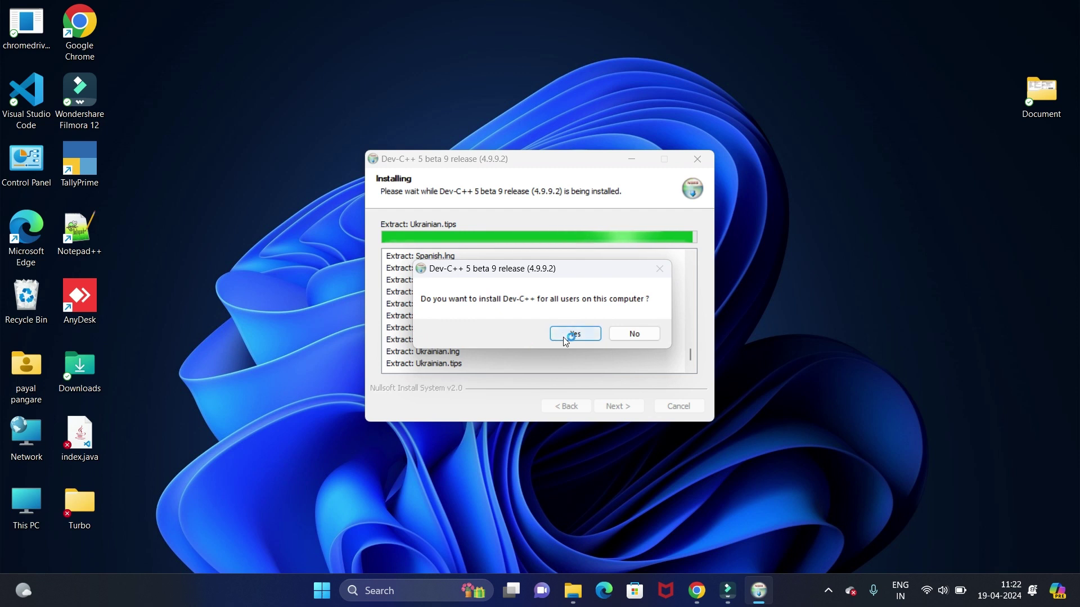
pyautogui.click(567, 338)
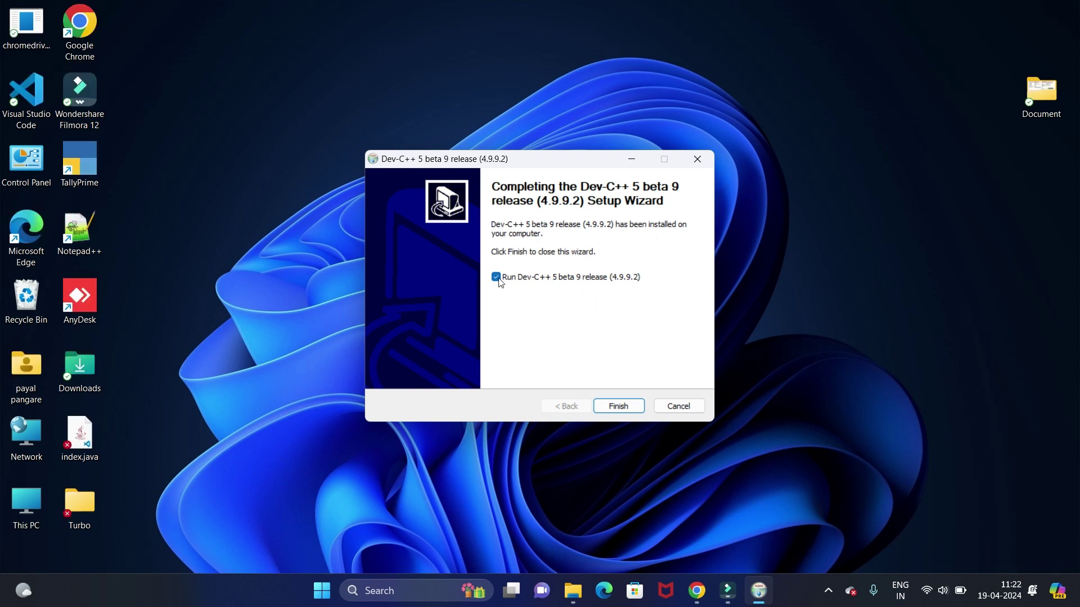
# Step: Finish the setup wizard with Dev-C++ set to run and dismiss the beta version notice
pyautogui.click(618, 407)
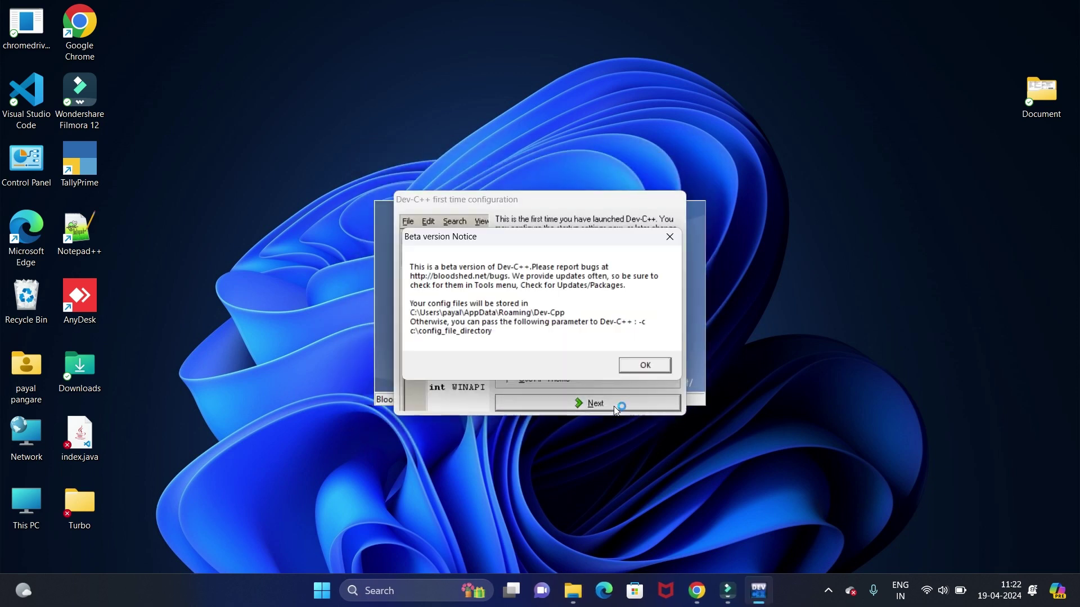
pyautogui.click(645, 367)
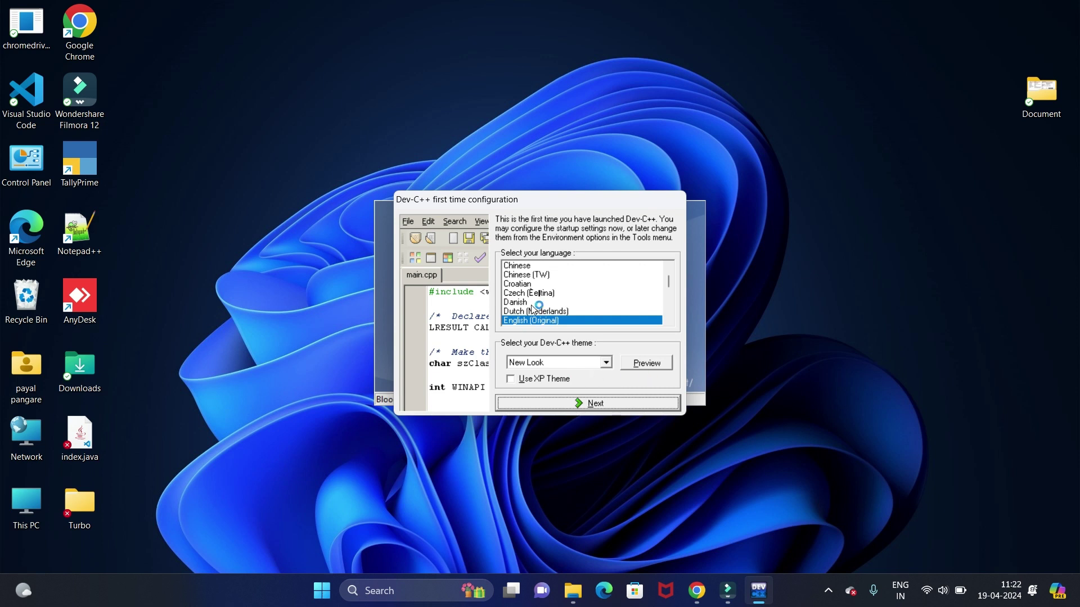
# Step: Complete the first-time configuration with English (Original), the New Look theme, and the code completion feature with its cache created now
pyautogui.scroll(-3, 530, 305)
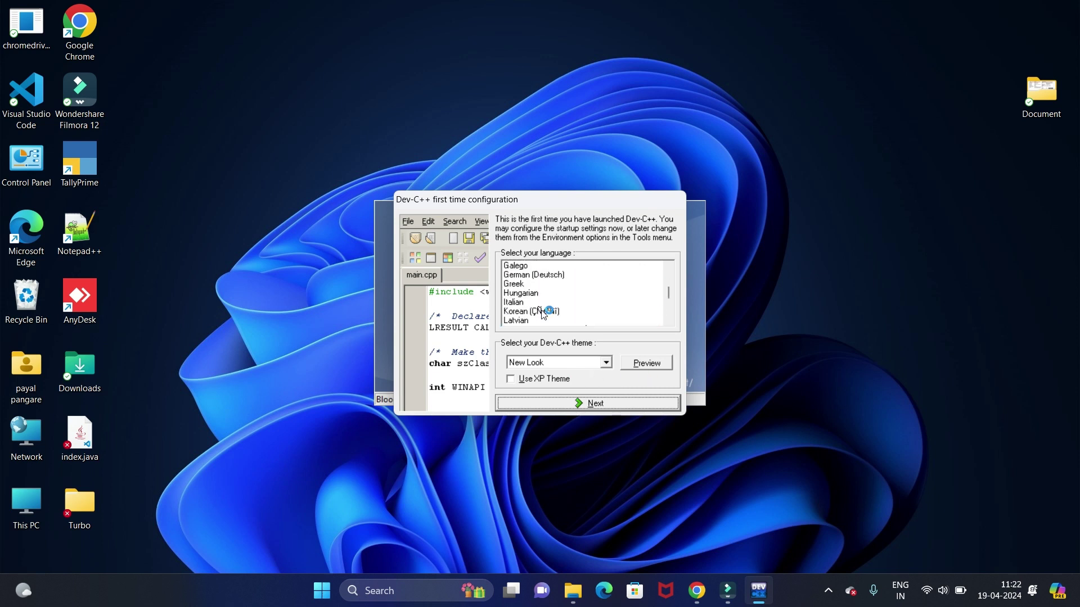
pyautogui.click(572, 408)
pyautogui.click(572, 409)
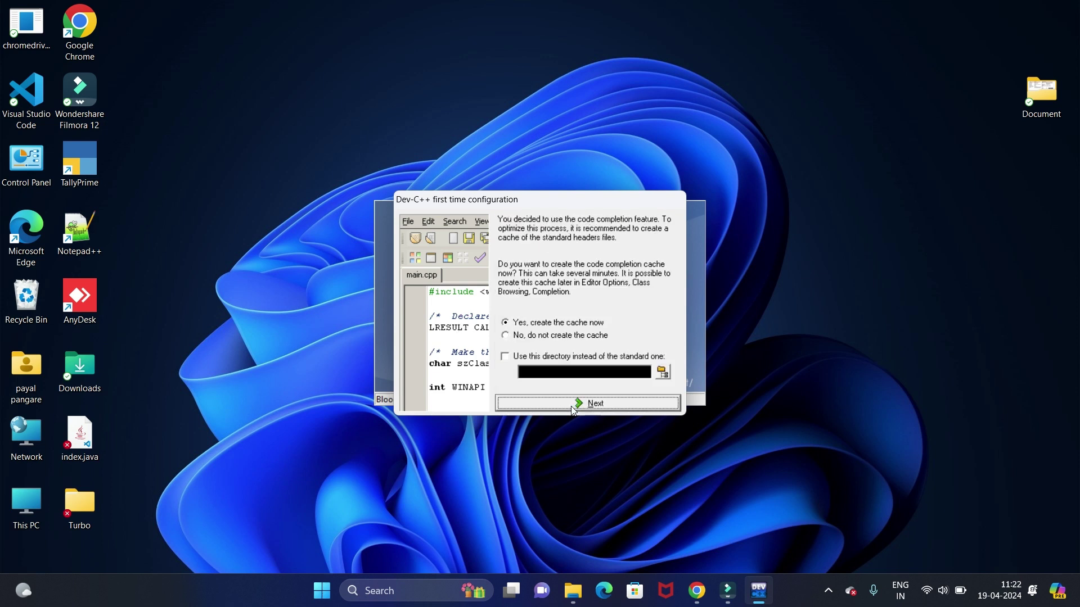
pyautogui.click(574, 409)
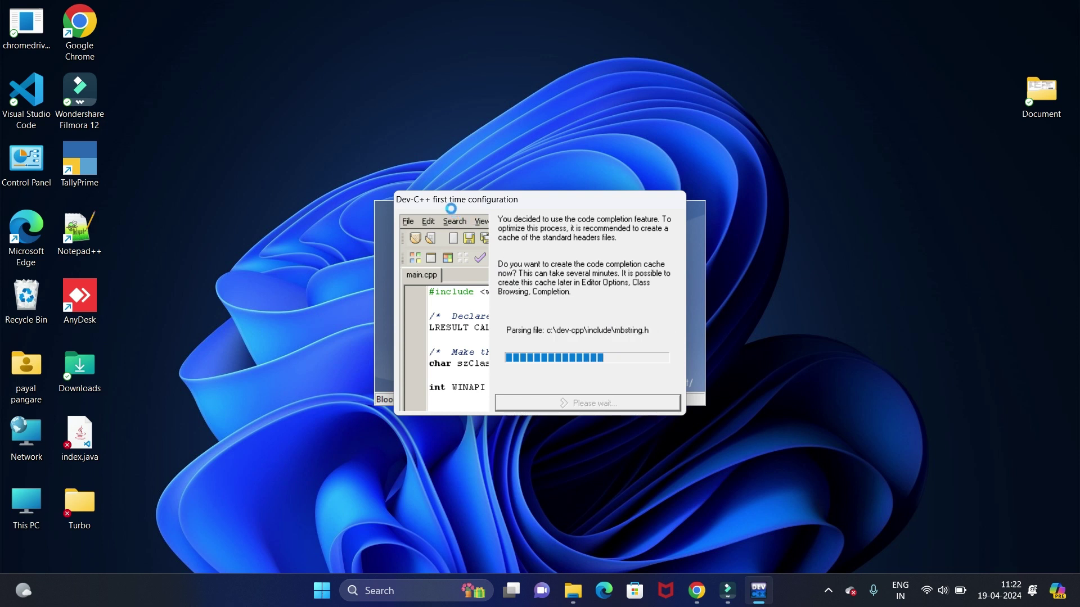
pyautogui.moveTo(448, 209); pyautogui.dragTo(153, 225)
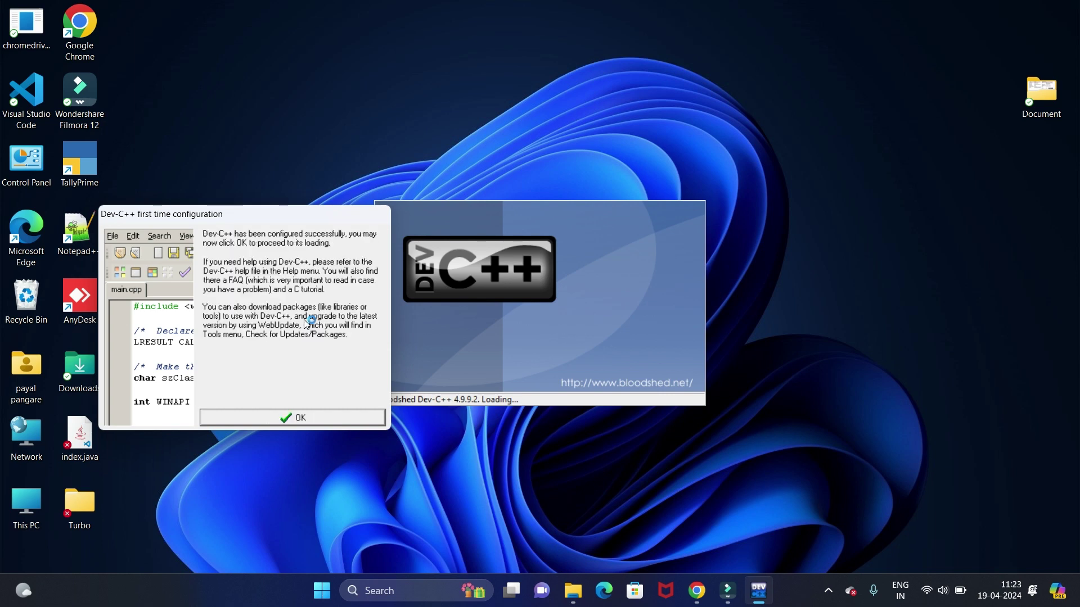
pyautogui.click(309, 417)
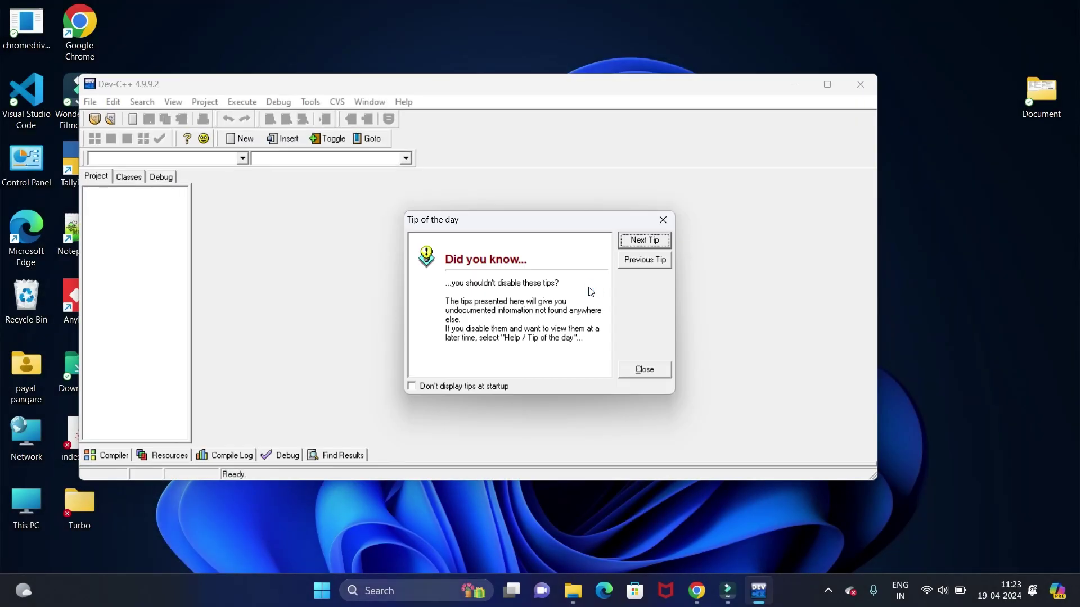
# Step: Dismiss the tip of the day and maximize the Dev-C++ window
pyautogui.click(663, 220)
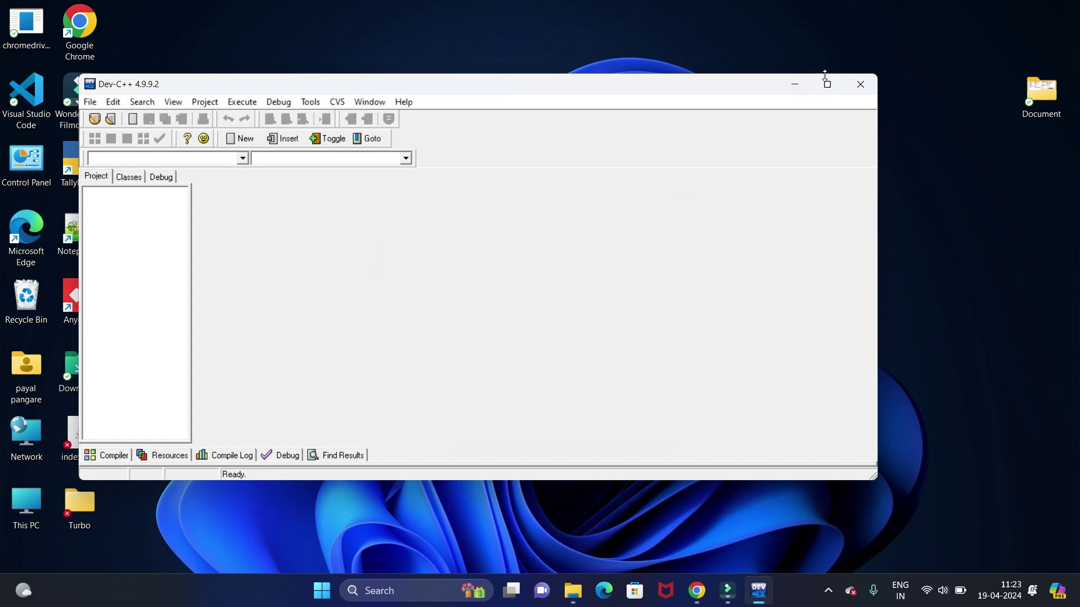
pyautogui.click(829, 86)
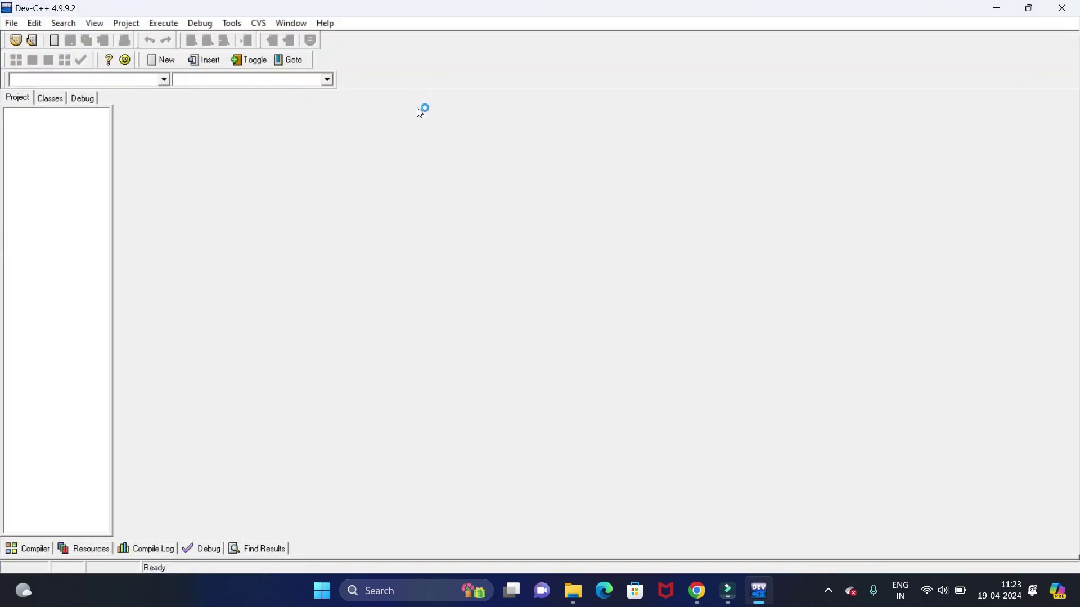